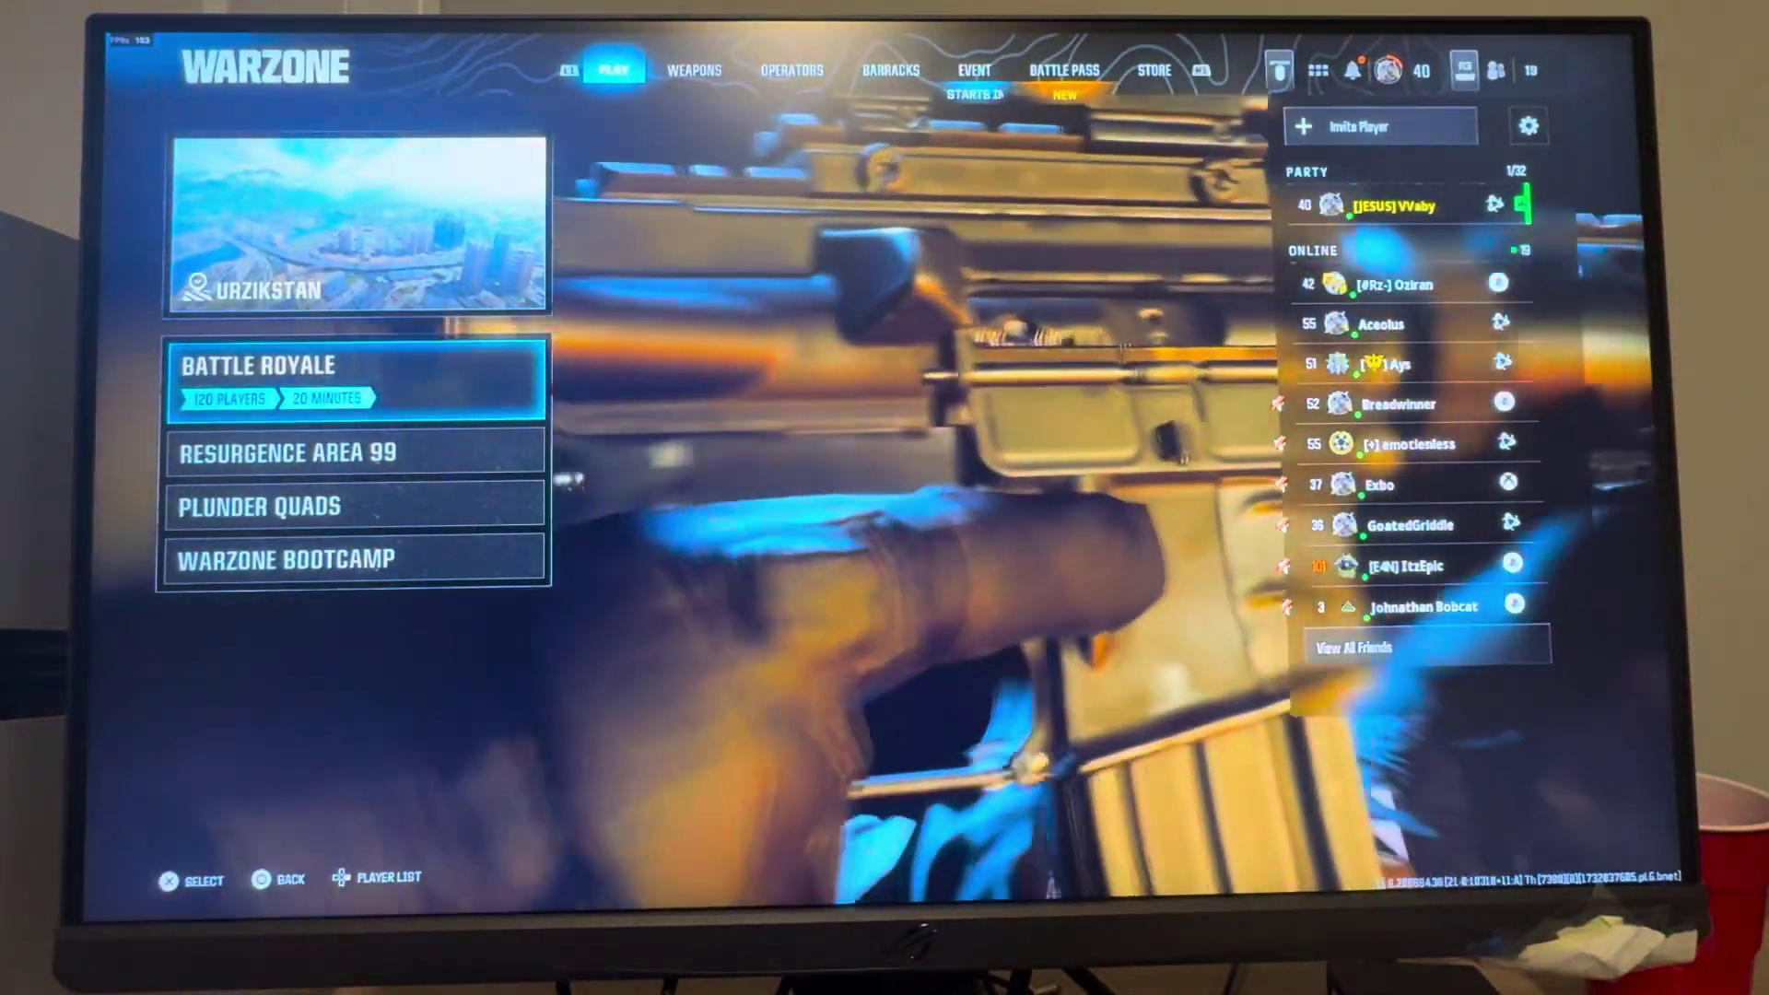
Step: Move focus to the party list while Warzone quits to the HQ loading screen
key("Right")
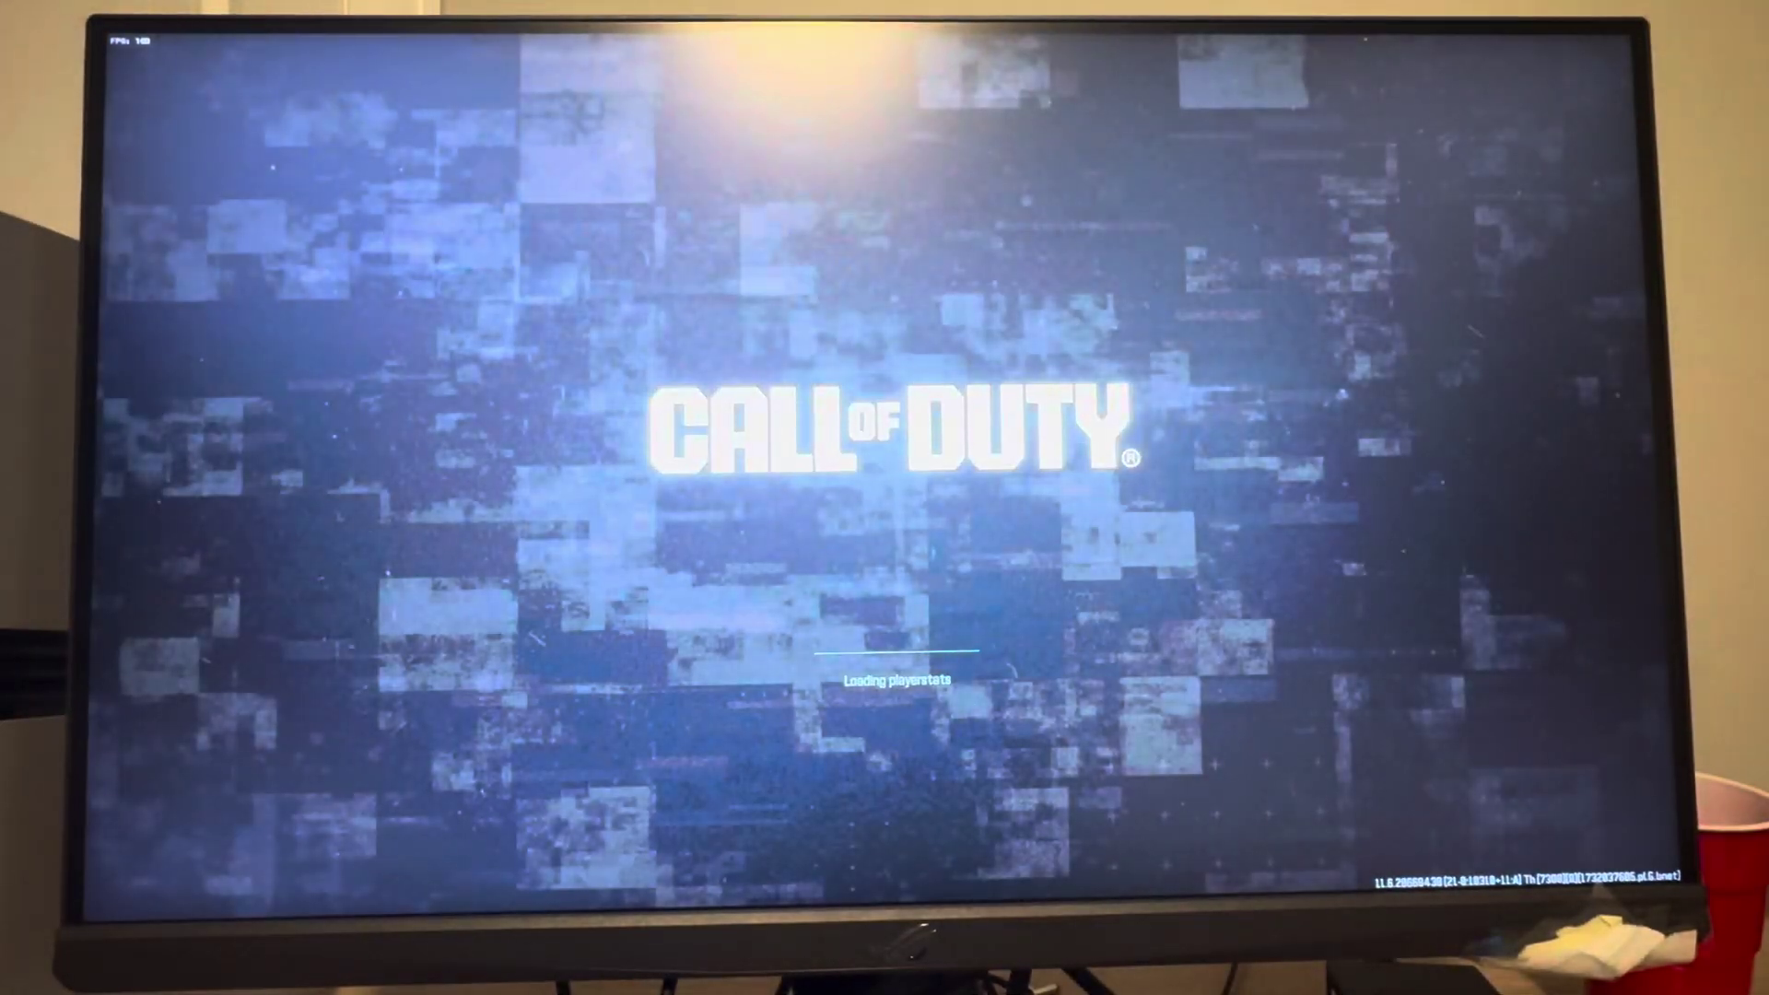
Step: Dismiss the quit prompt and launch Warzone from the games library
key("Escape")
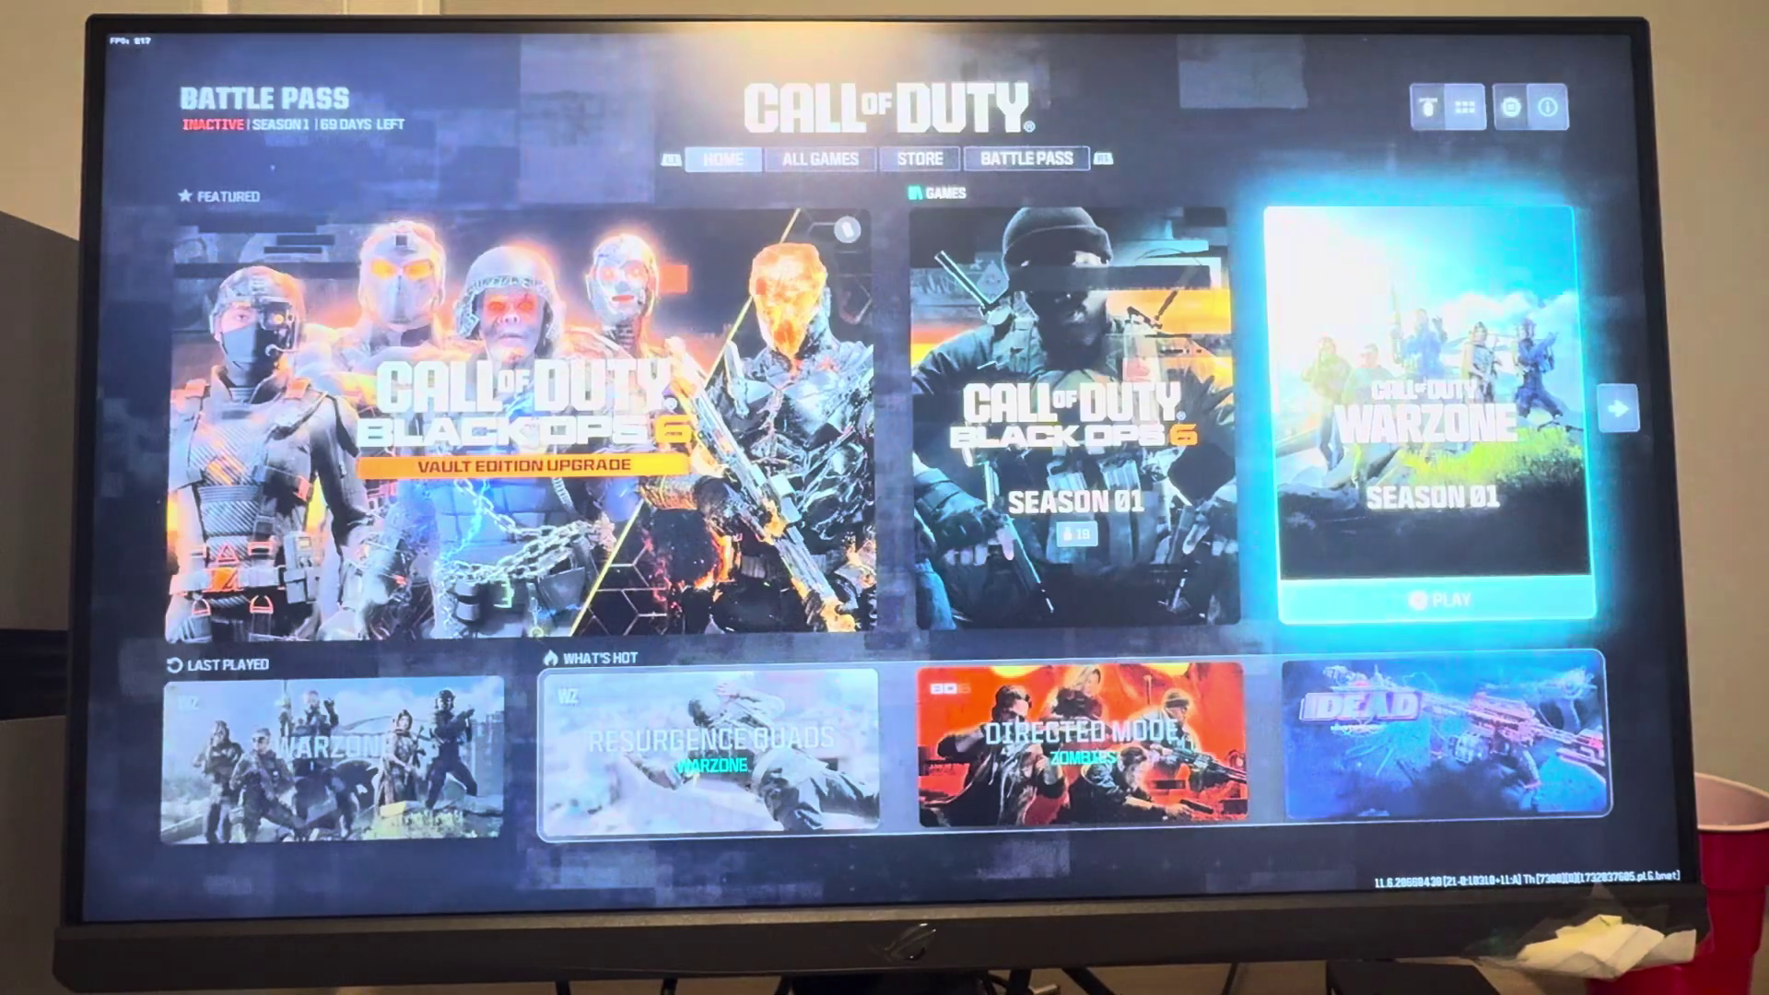
key("e")
key("Return")
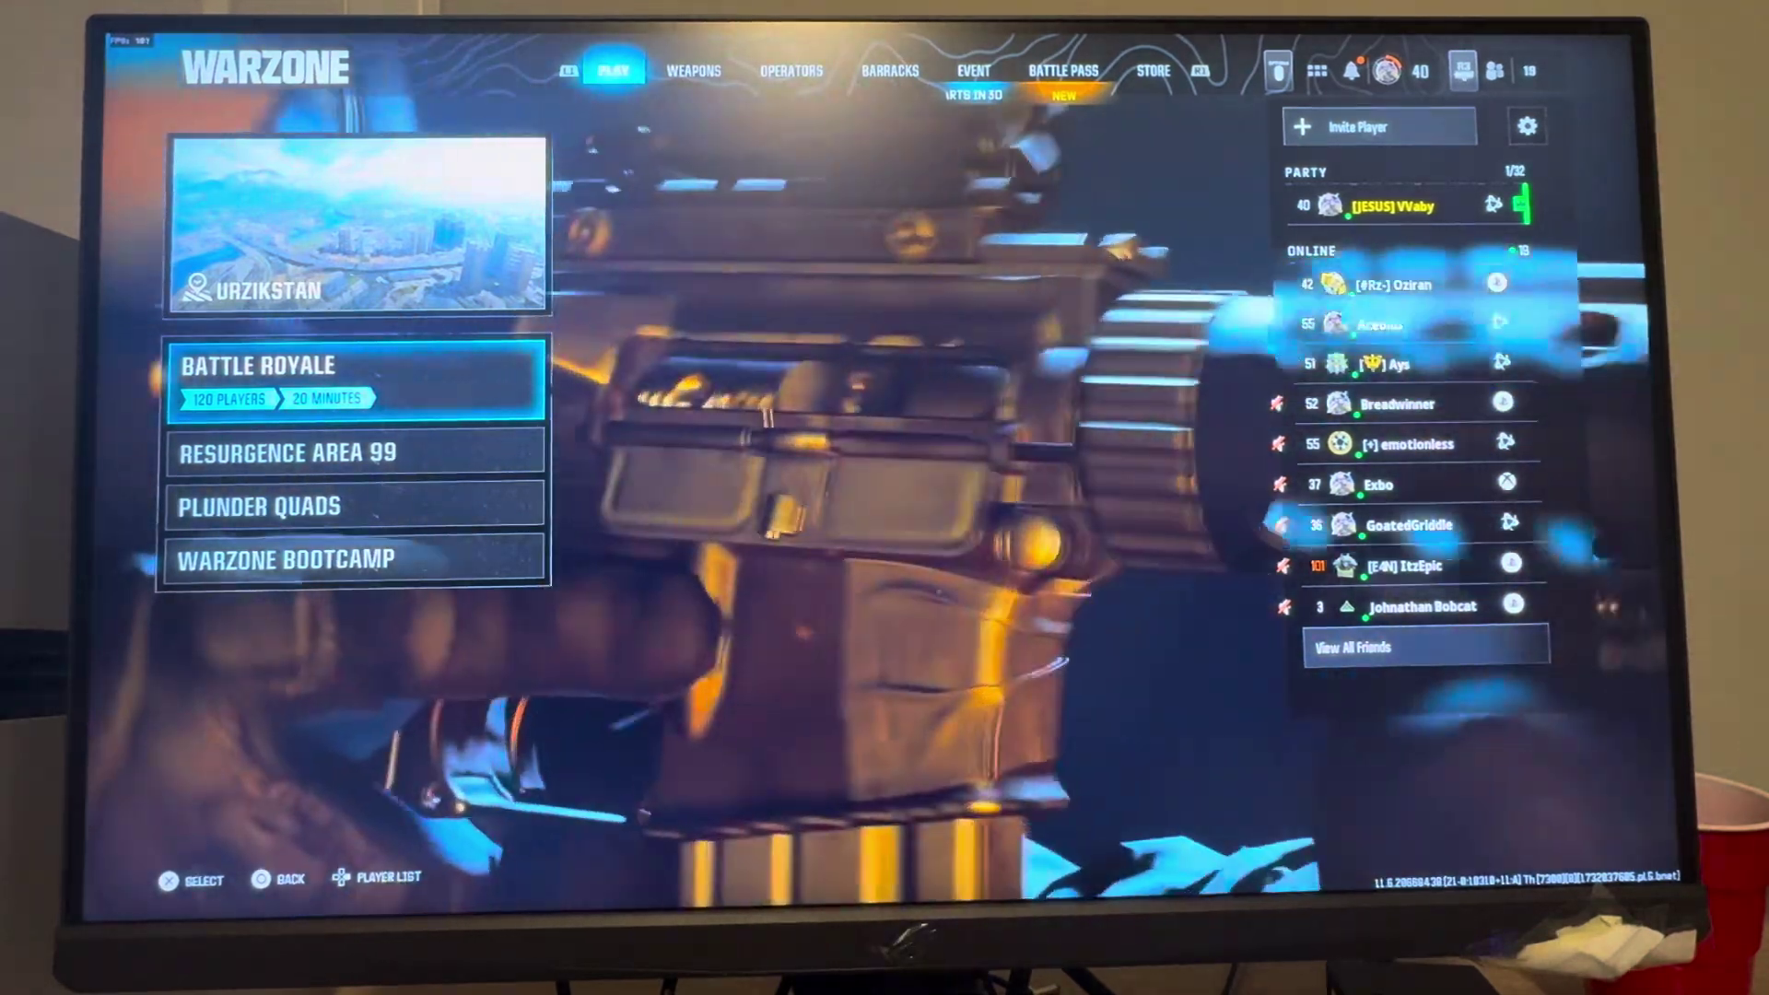
Step: Open the Audio page from the Settings side menu
key("Escape")
key("Escape")
key("Escape")
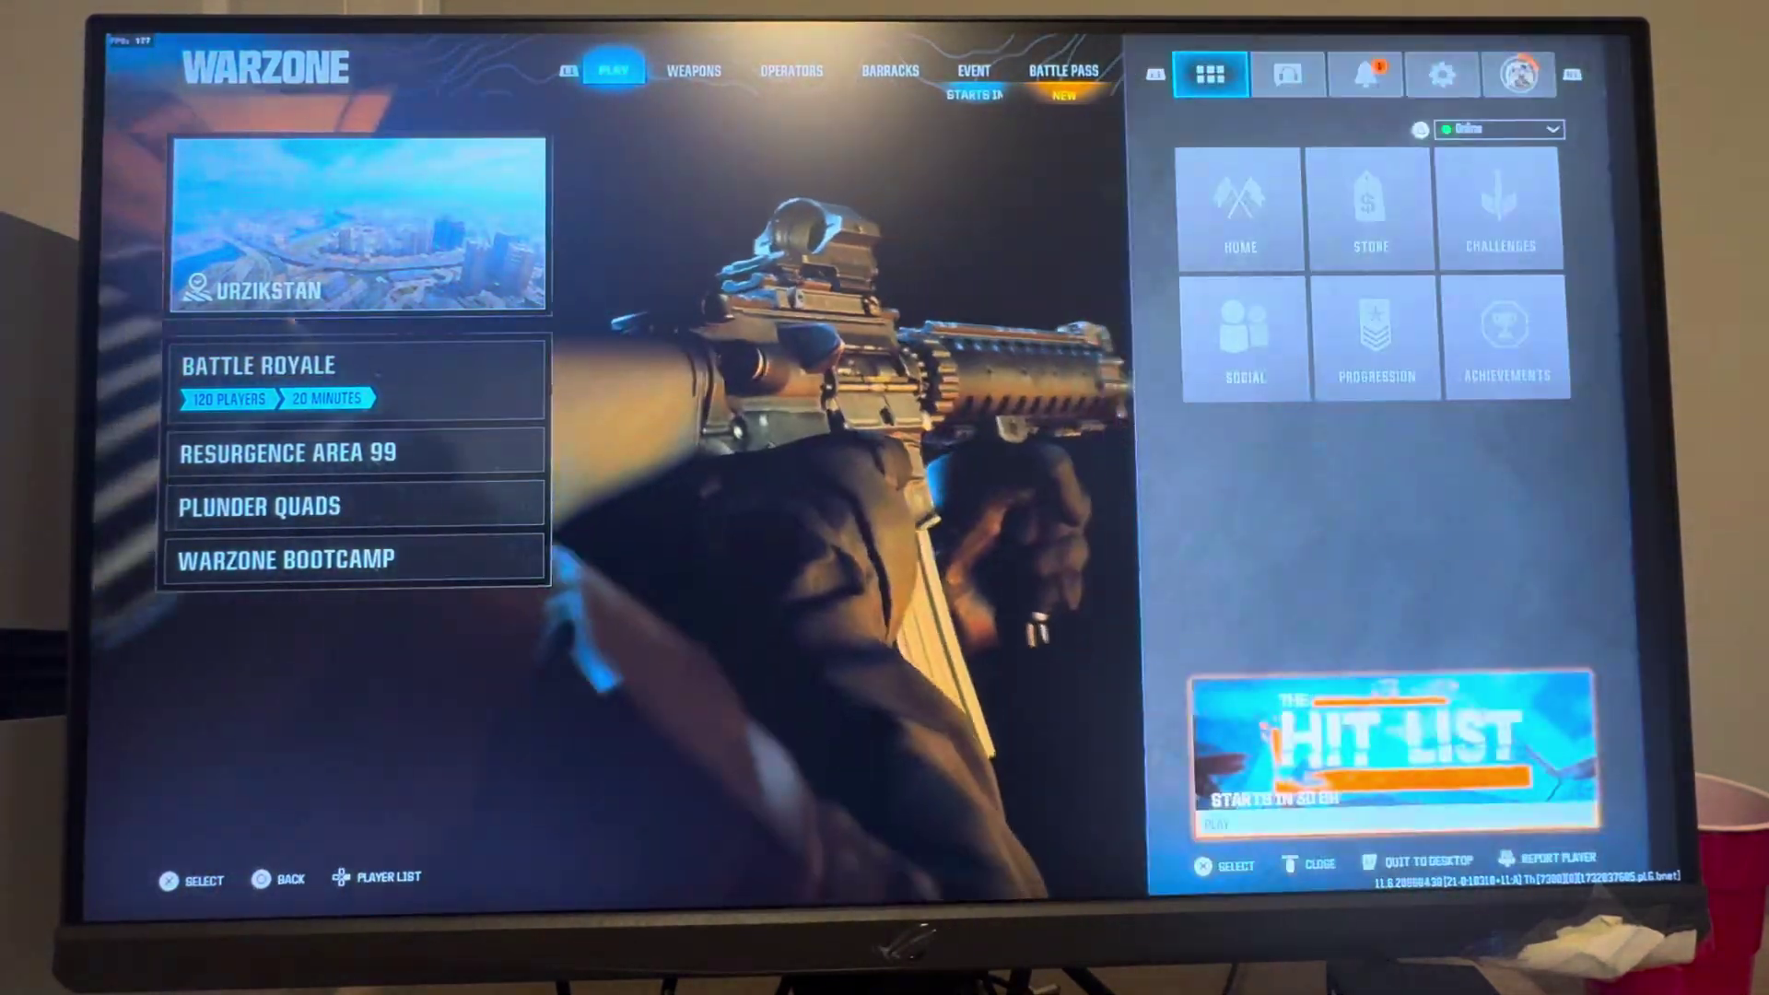
key("e")
key("e")
key("e")
key("Down")
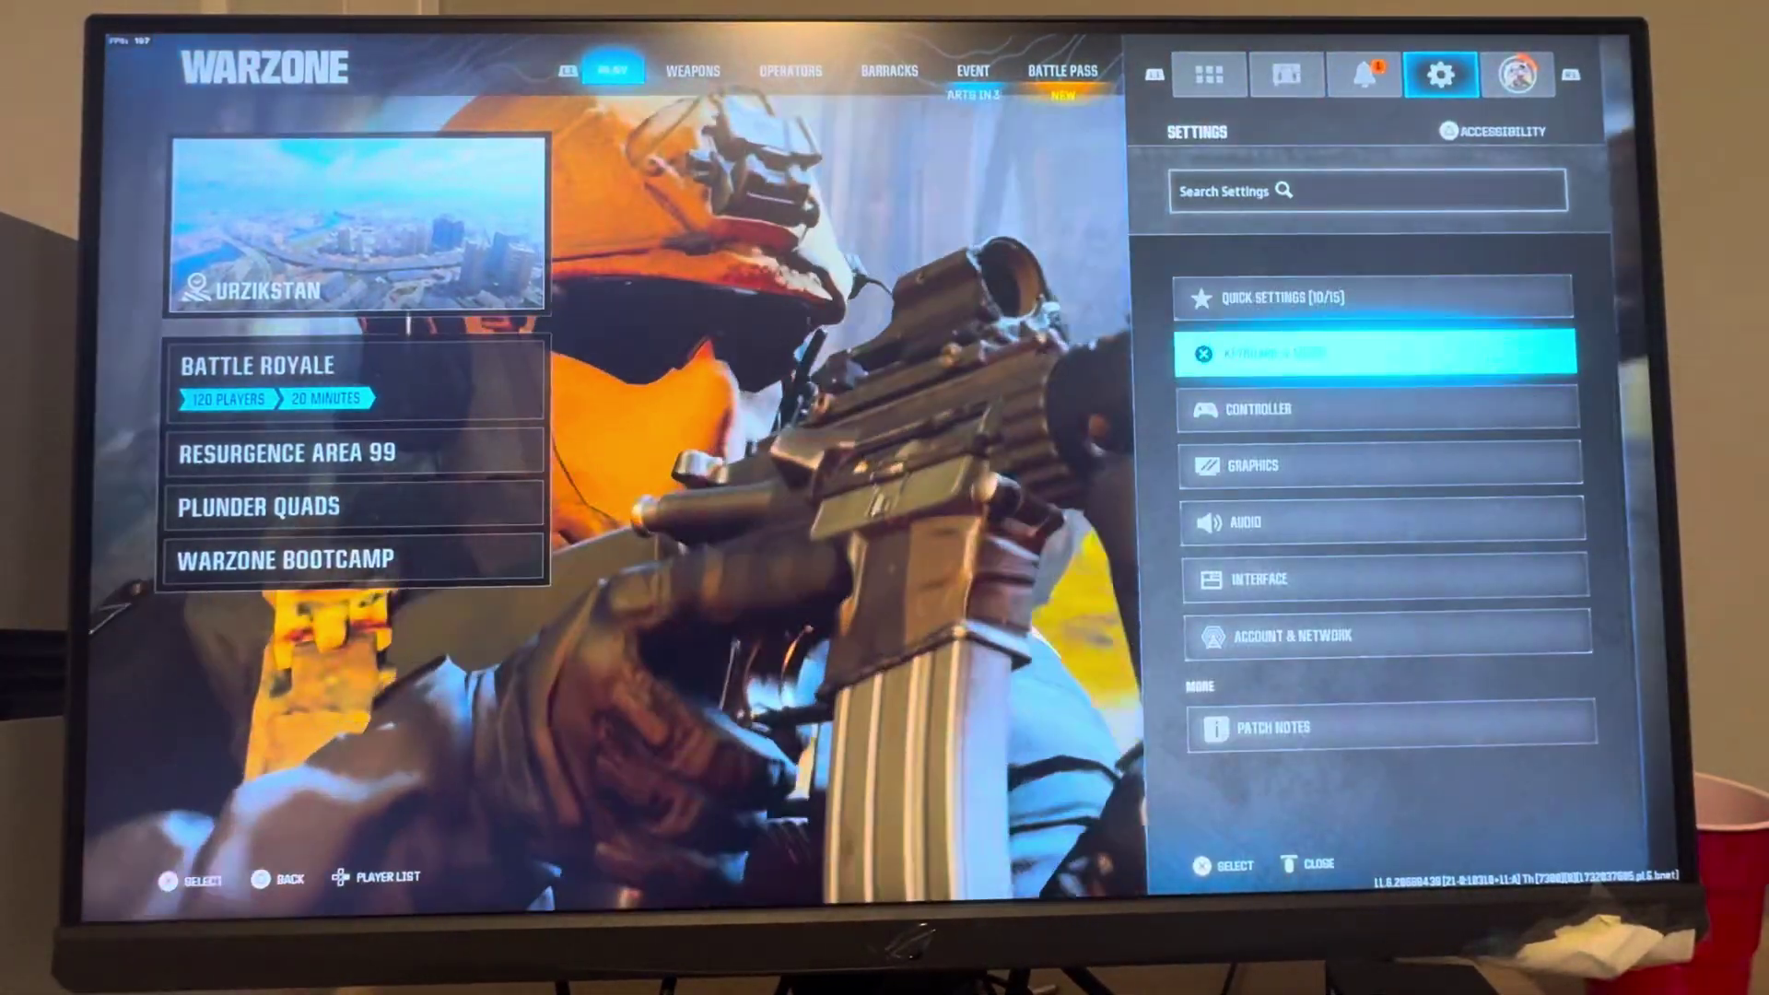
key("Down")
key("Down")
key("Down")
key("Return")
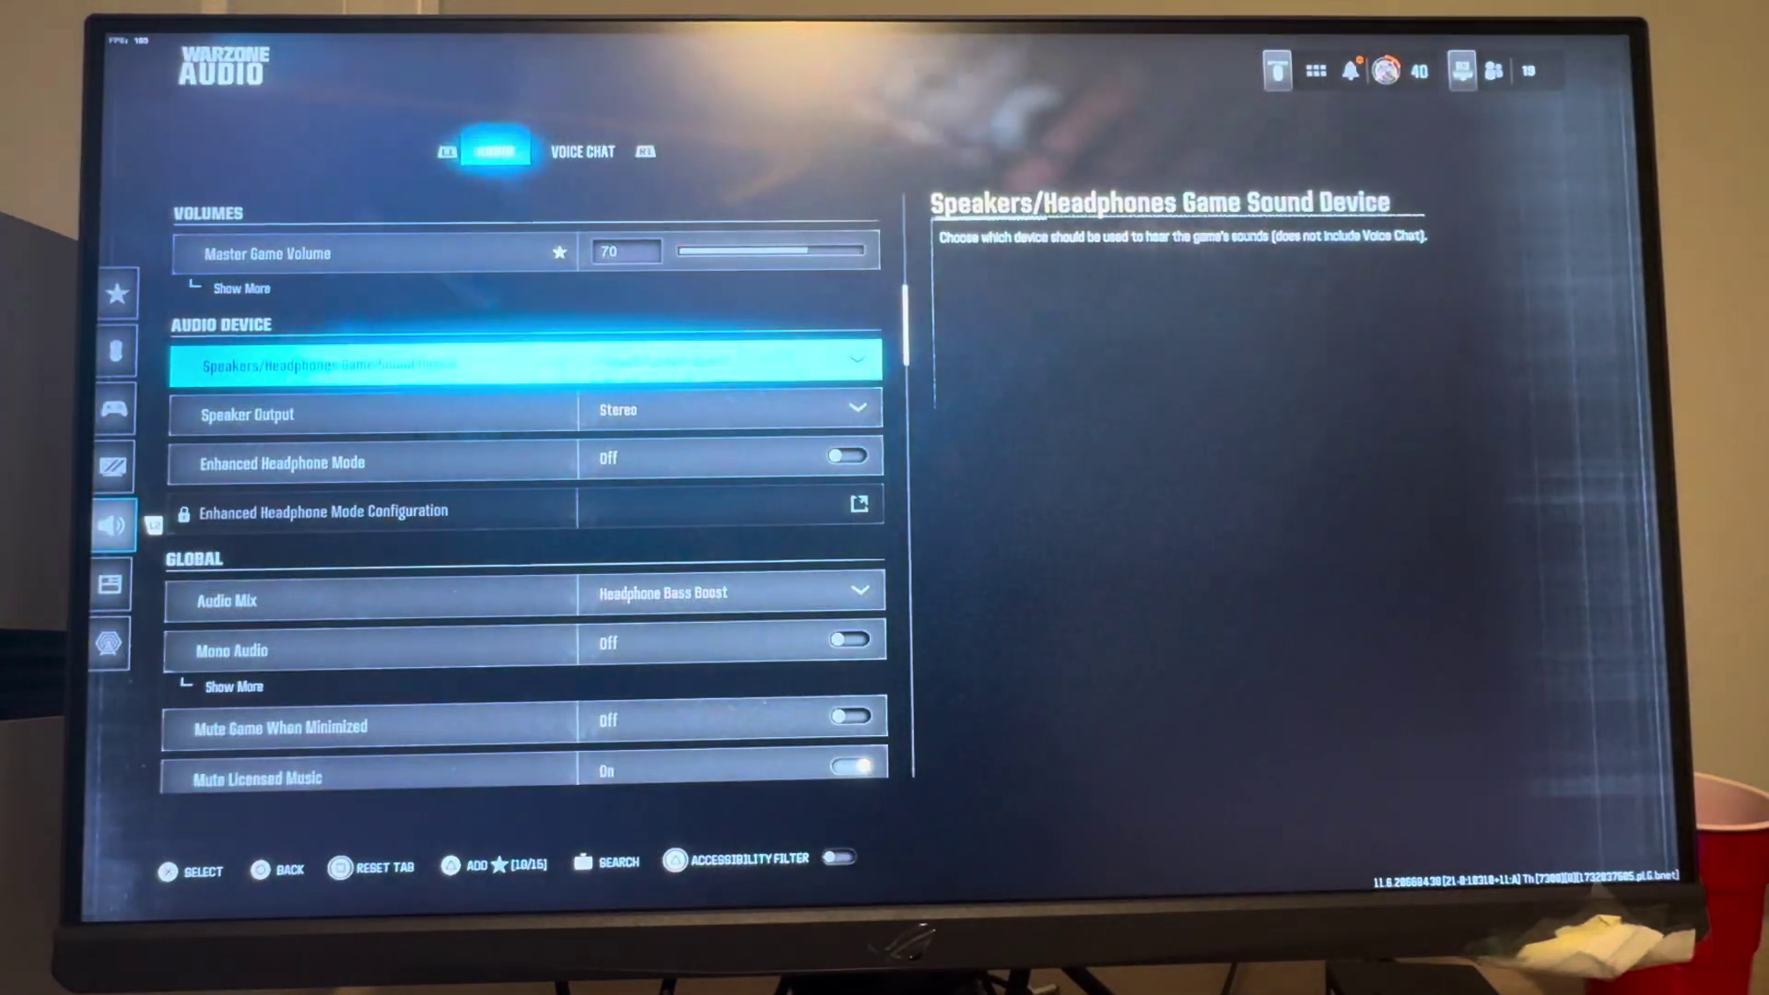
Step: Choose Default System Device as the Speakers/Headphones Game Sound Device
key("Return")
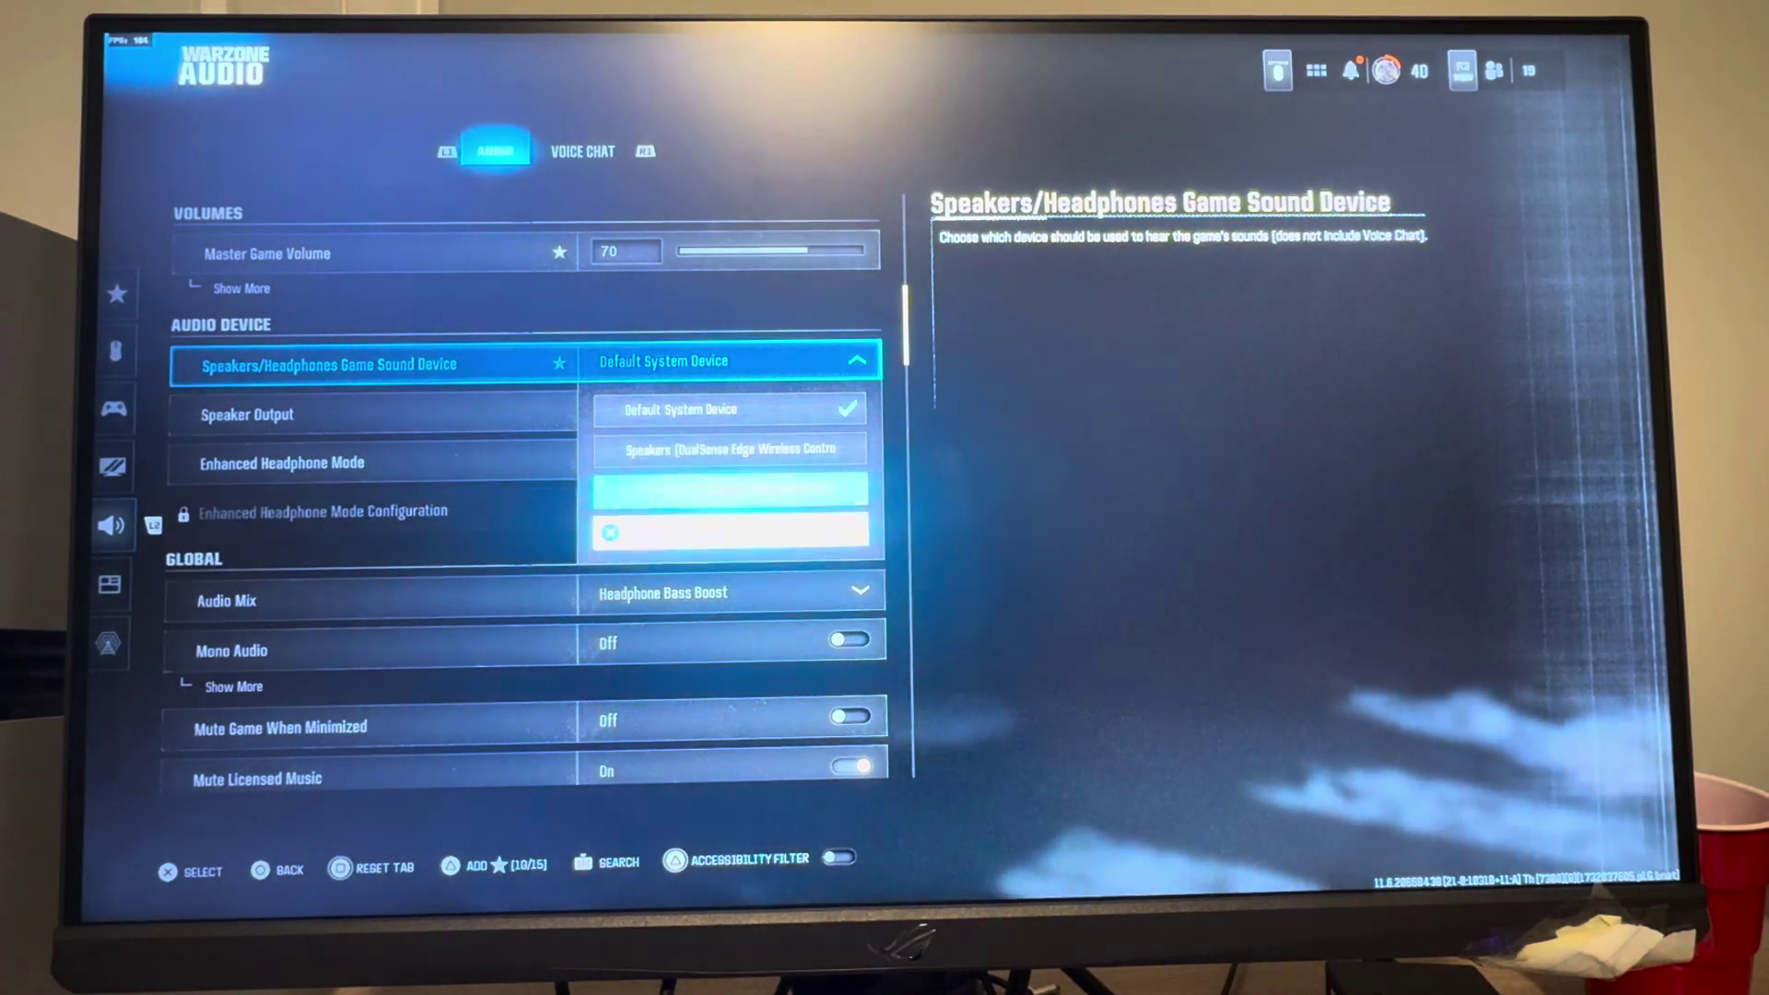
key("Down")
key("Up")
key("Up")
key("Up")
key("Return")
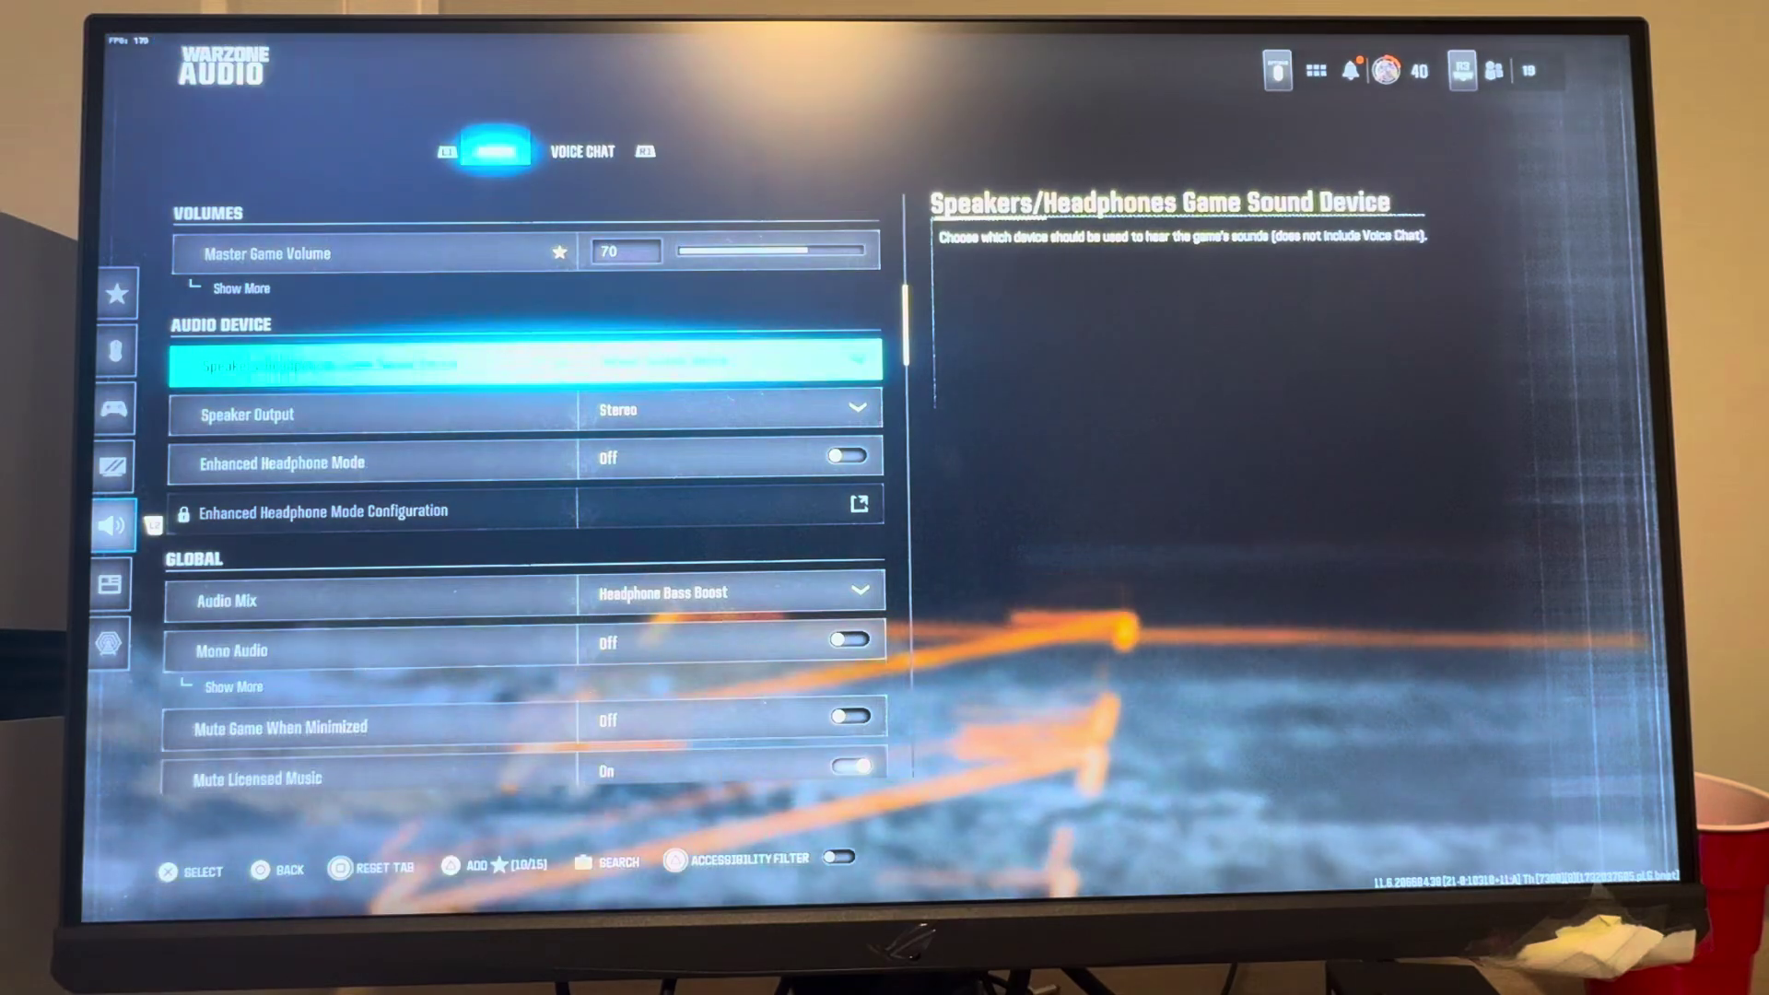
Step: Check the Speaker Output choices and audio settings down to Hitmarker Preset
key("Down")
key("Return")
key("Escape")
key("Up")
key("Down")
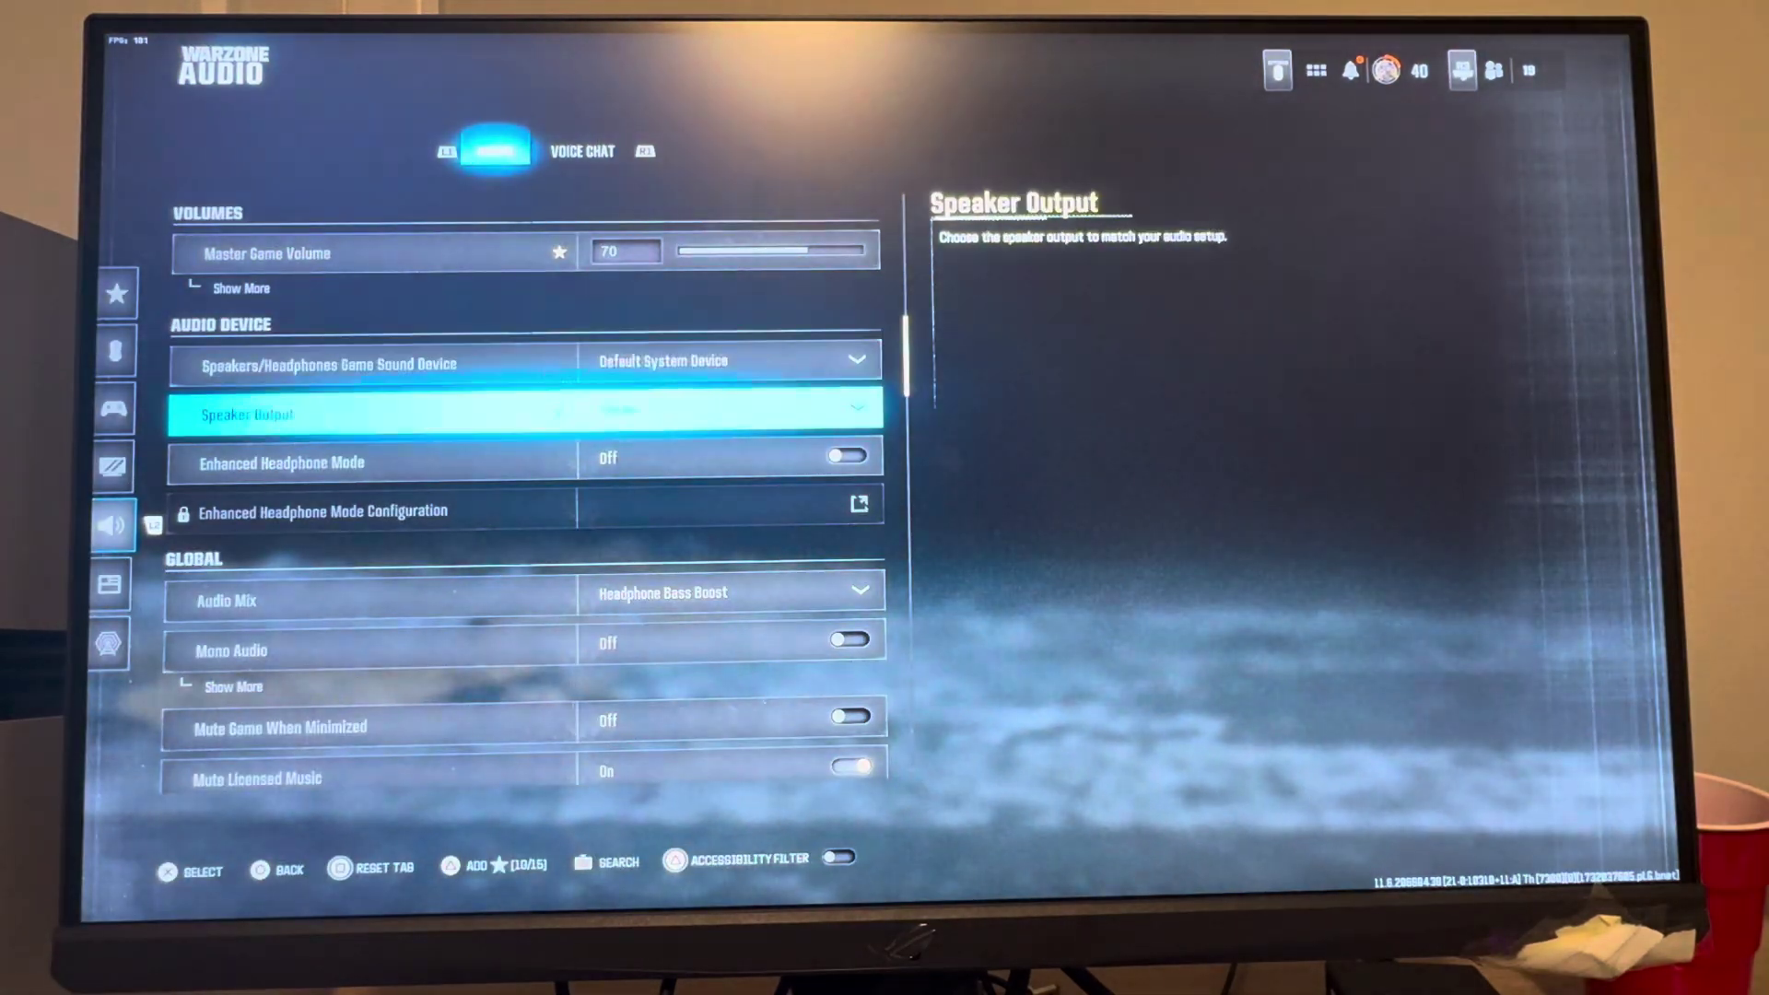
key("Down")
key("Down")
key("Down")
key("Down")
key("Down")
key("Down")
key("Down")
key("Down")
key("Down")
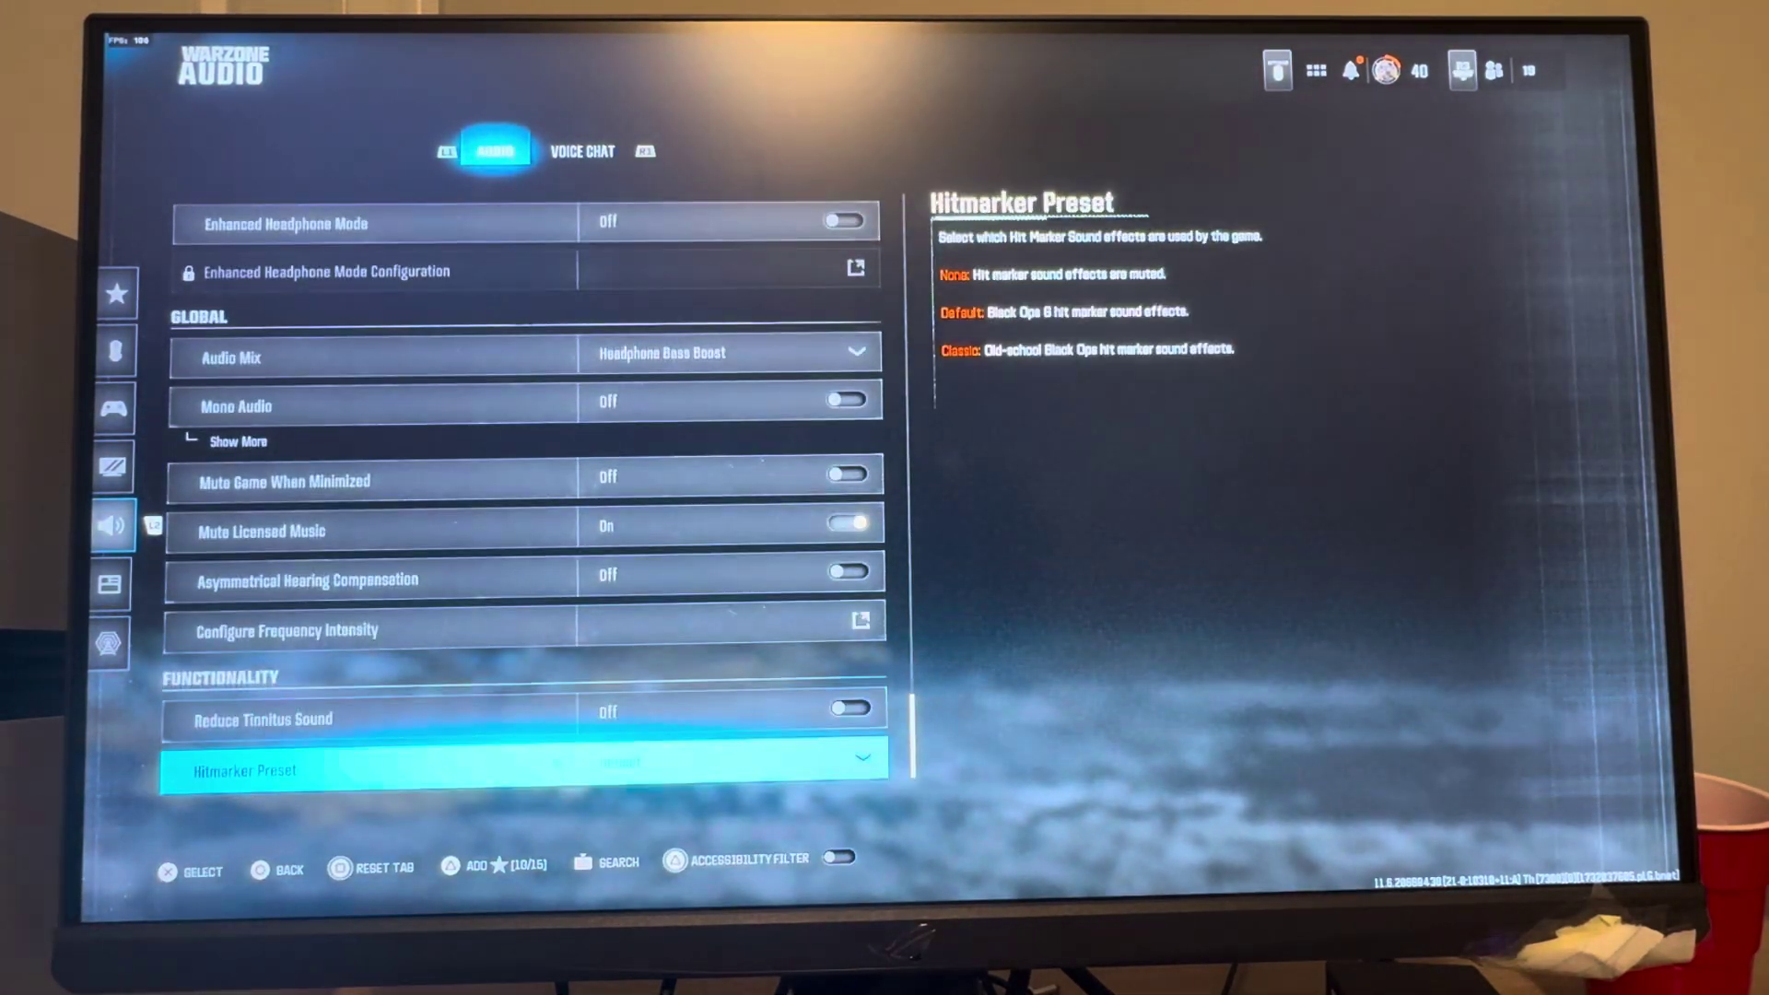
key("Down")
key("Down")
key("Up")
key("Up")
key("Down")
key("Down")
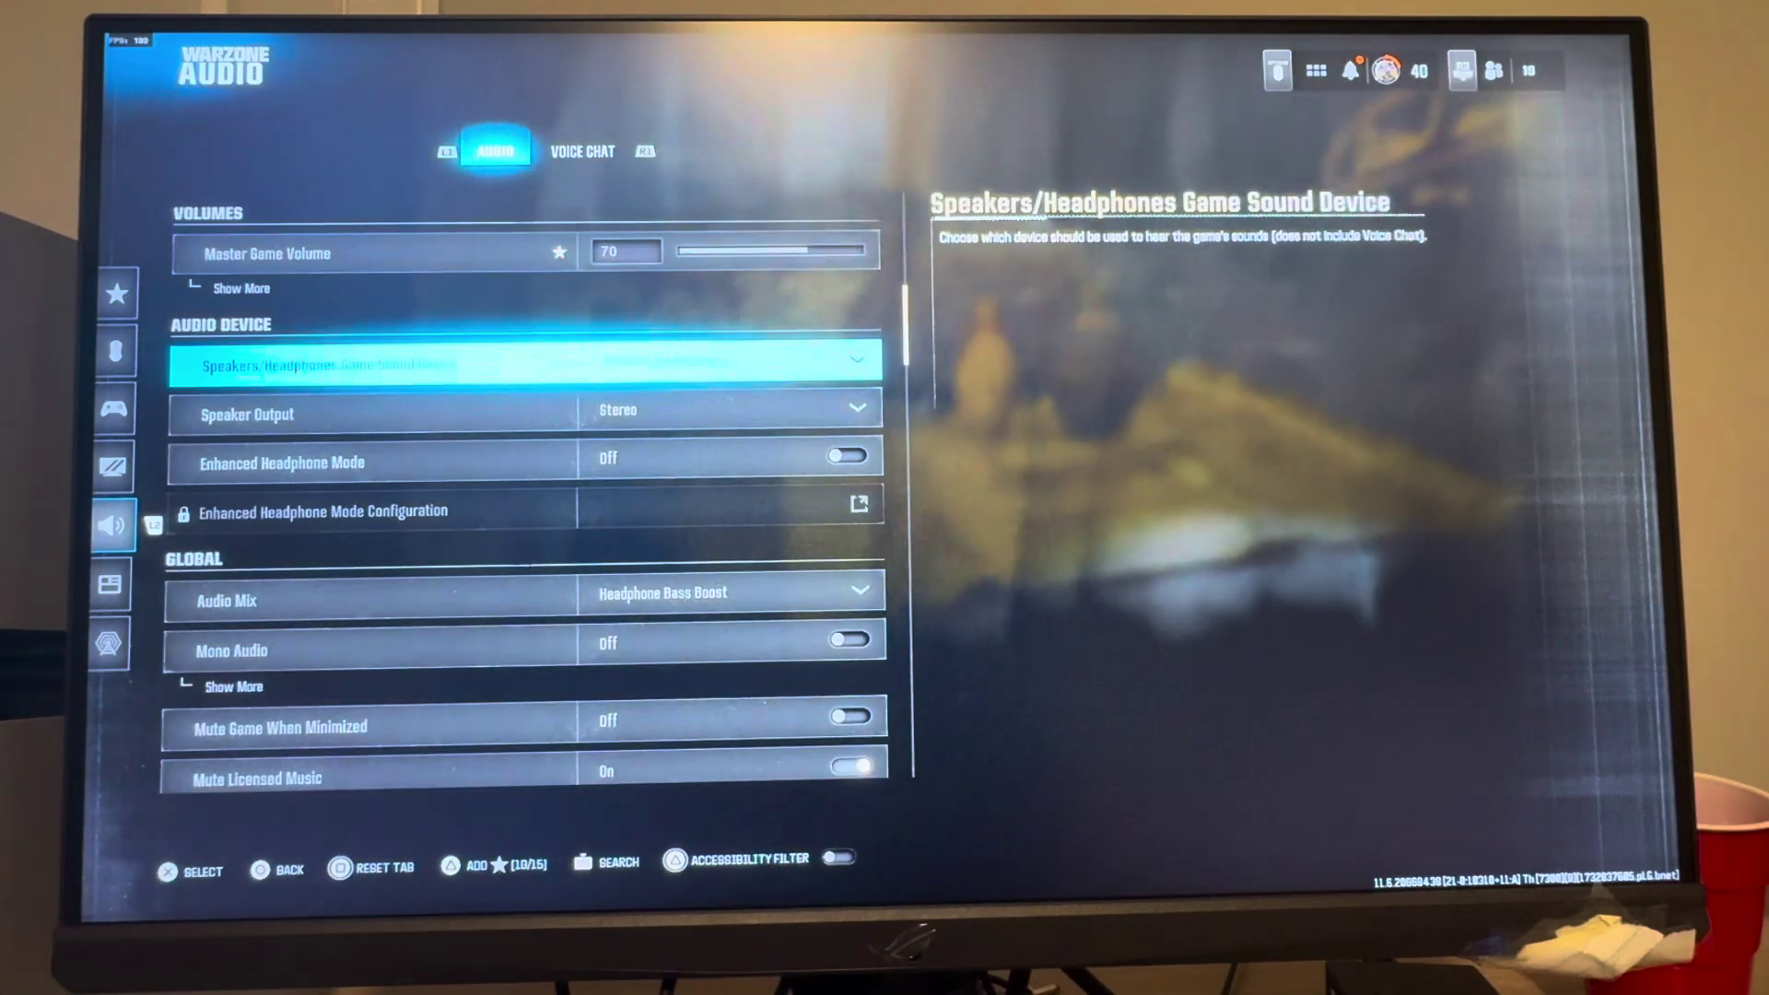
Step: Keep Default System Device as the sound device and set Speaker Output to Stereo
key("Return")
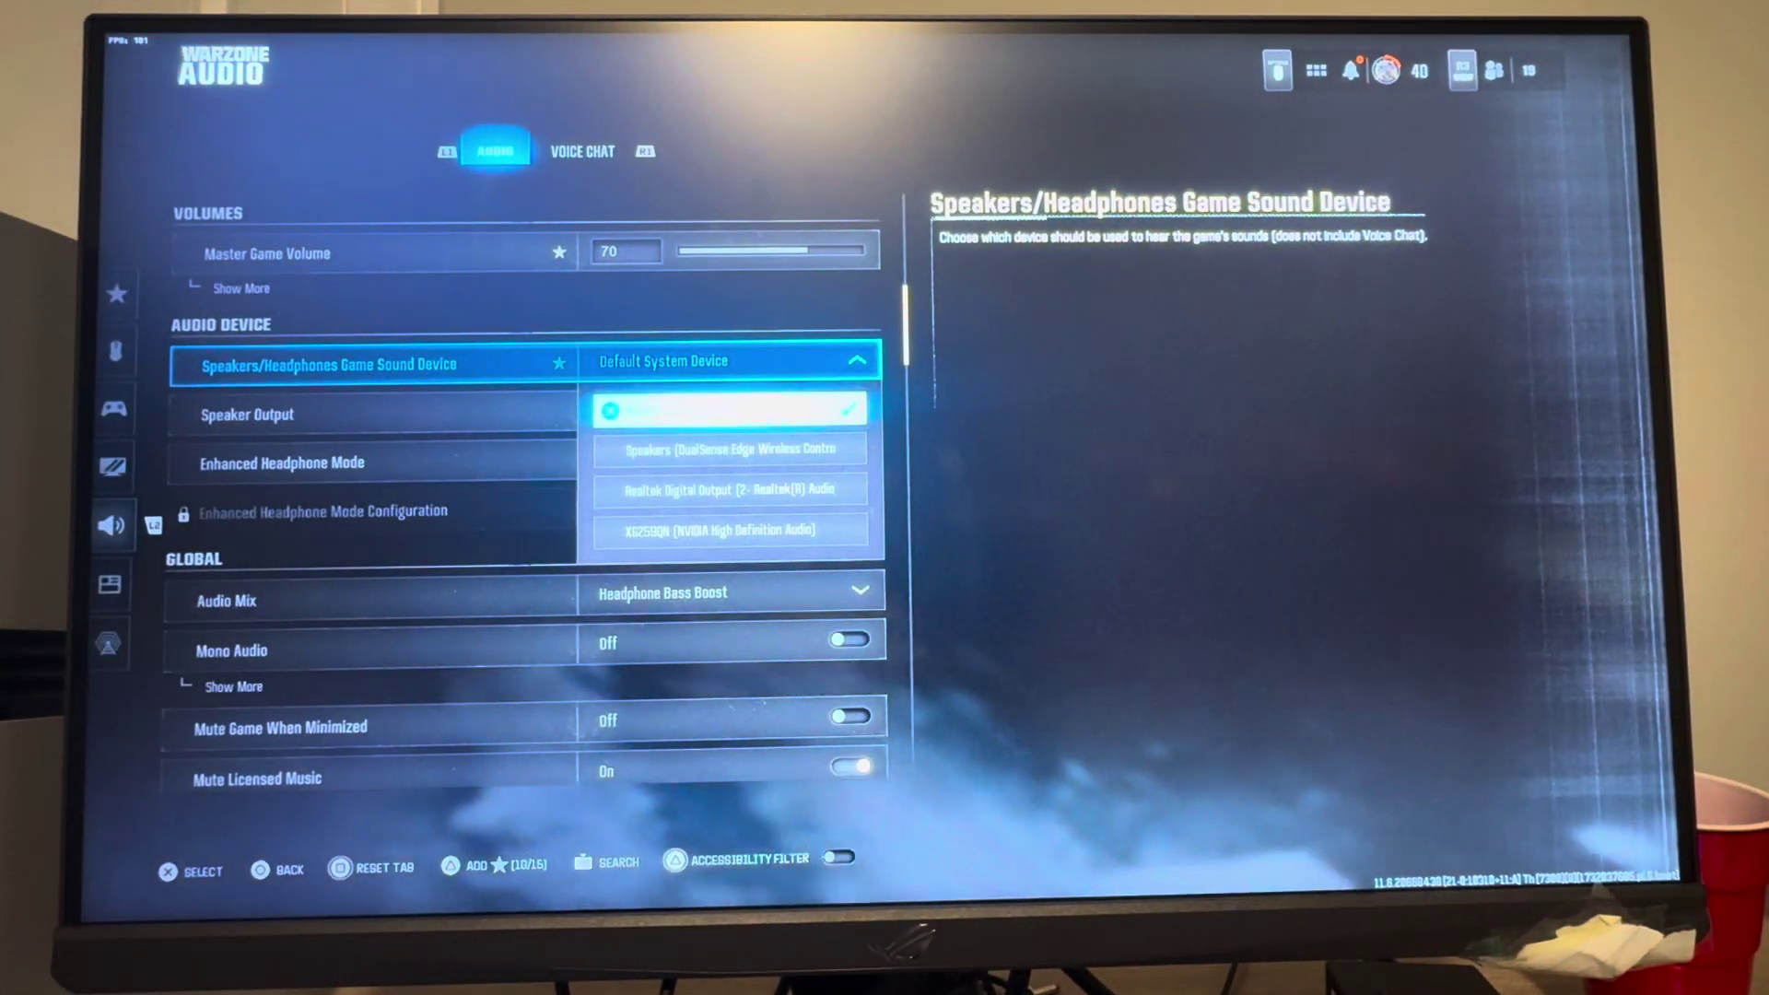
key("Down")
key("Down")
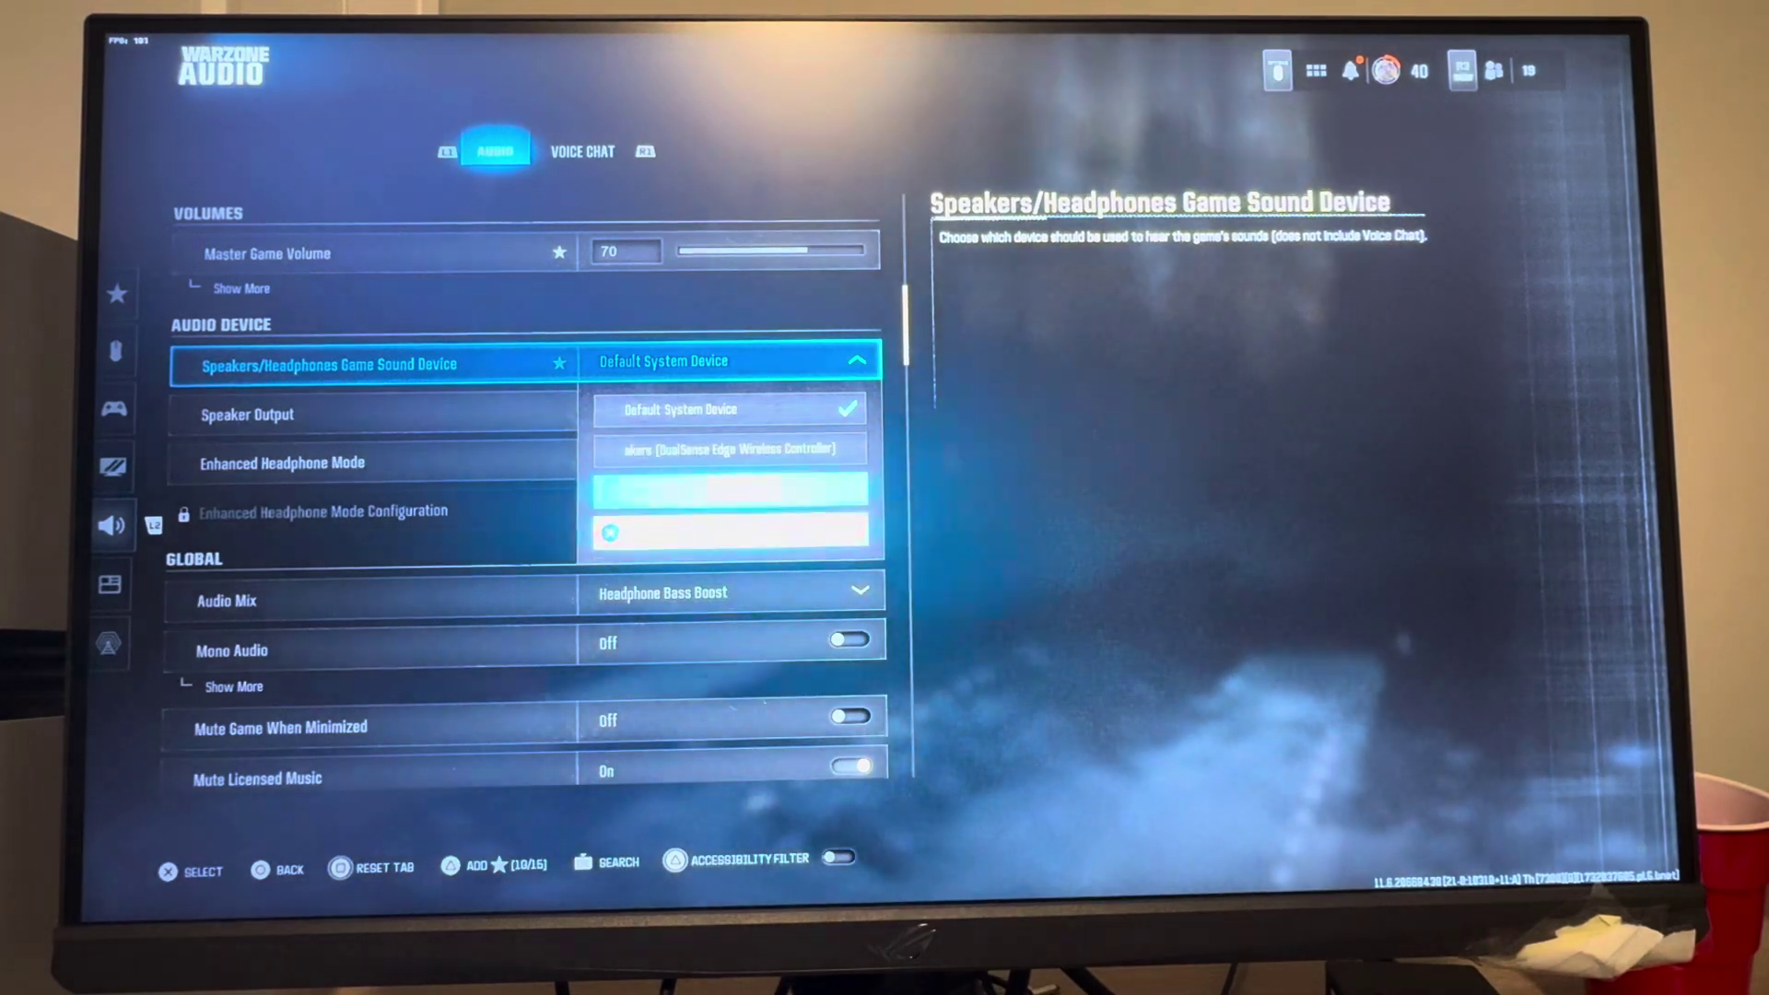
key("Escape")
key("Down")
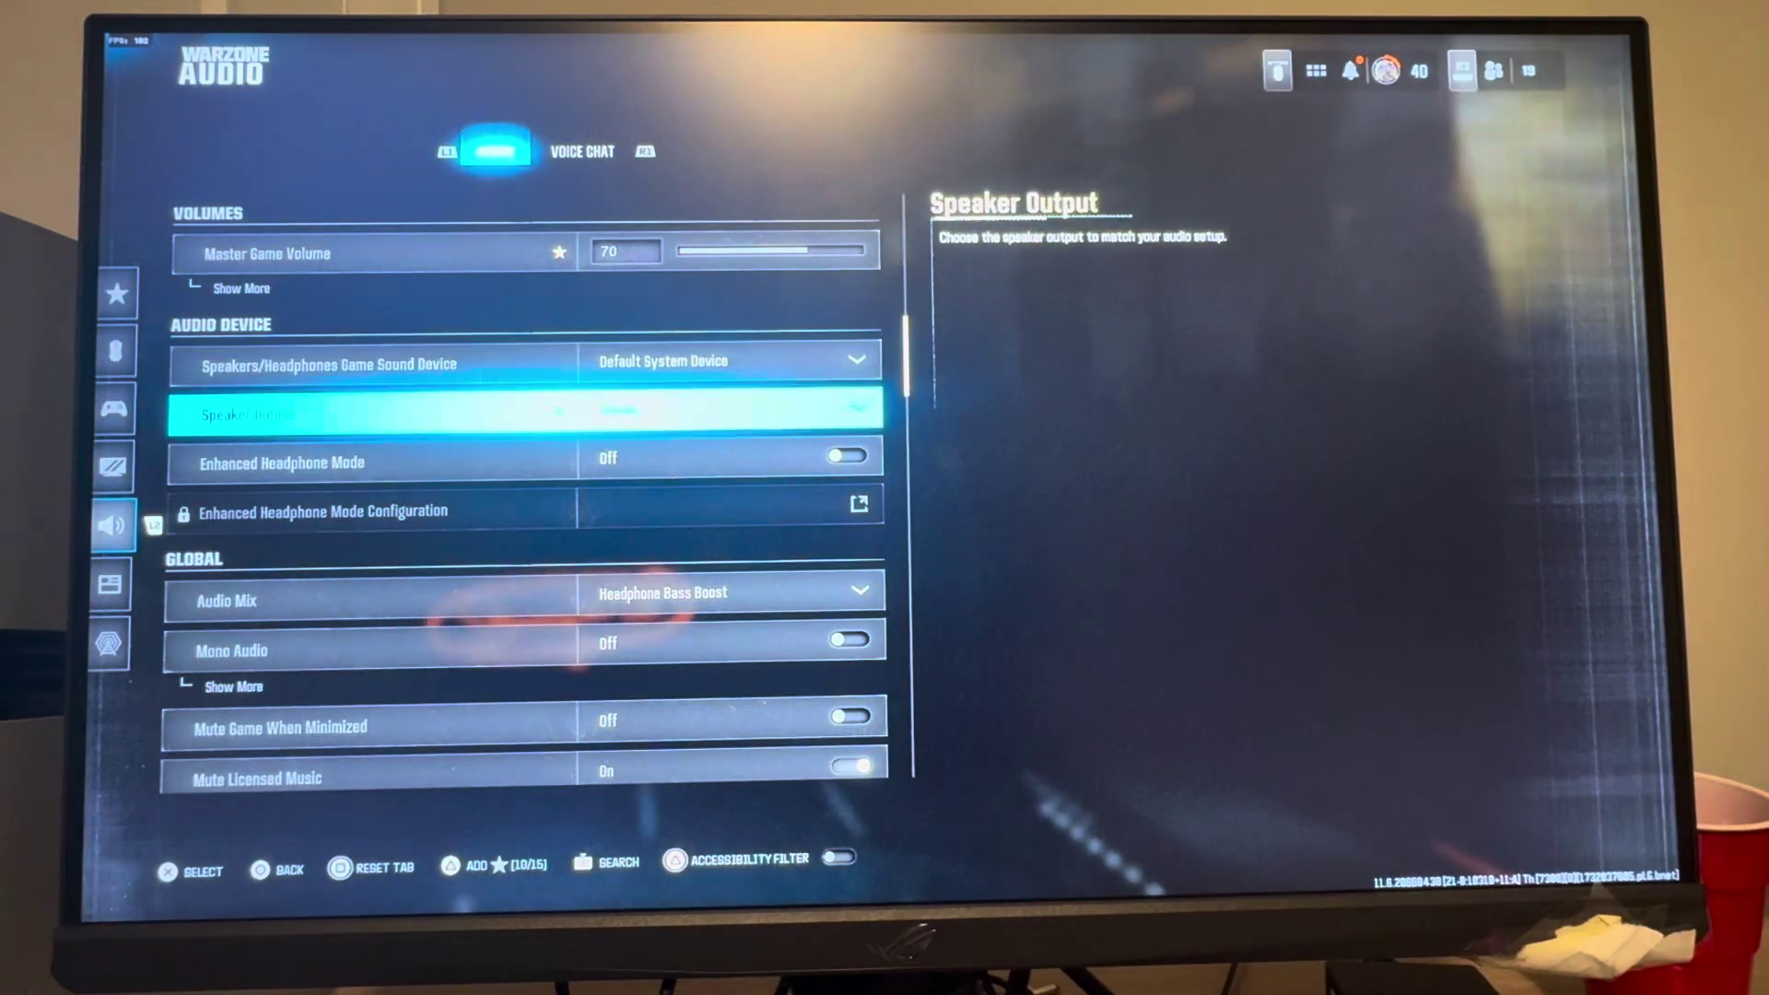
key("Return")
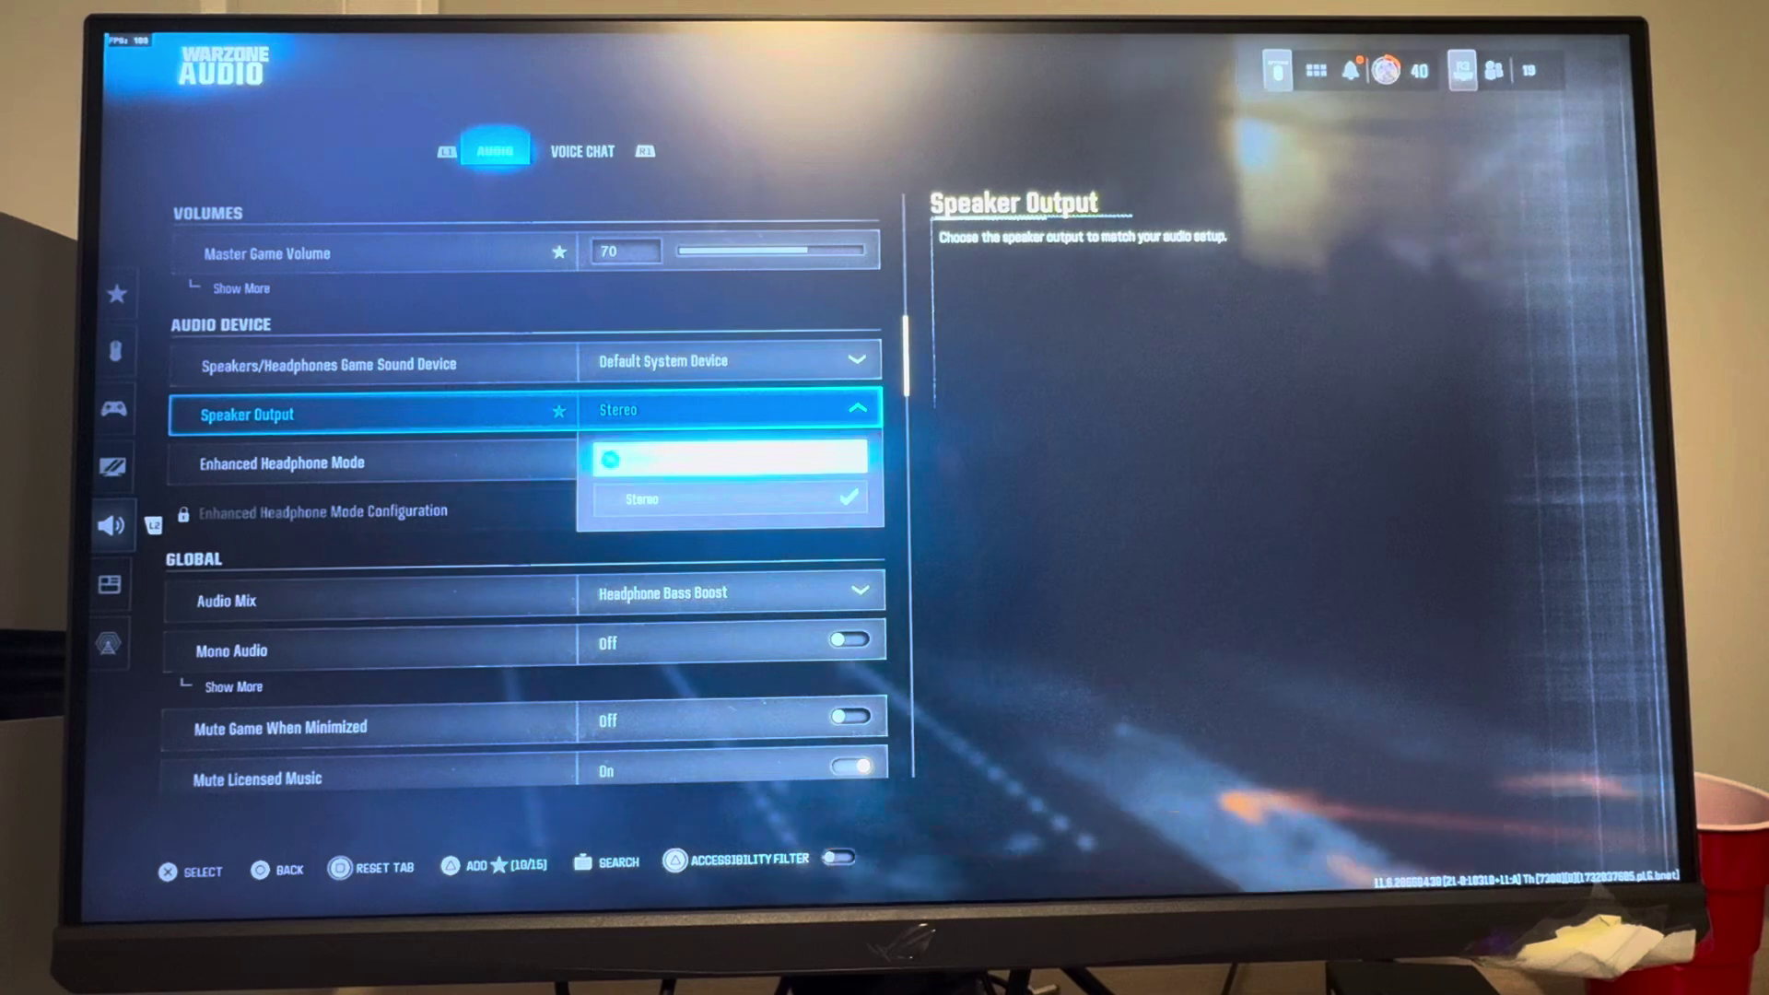
key("Down")
key("Return")
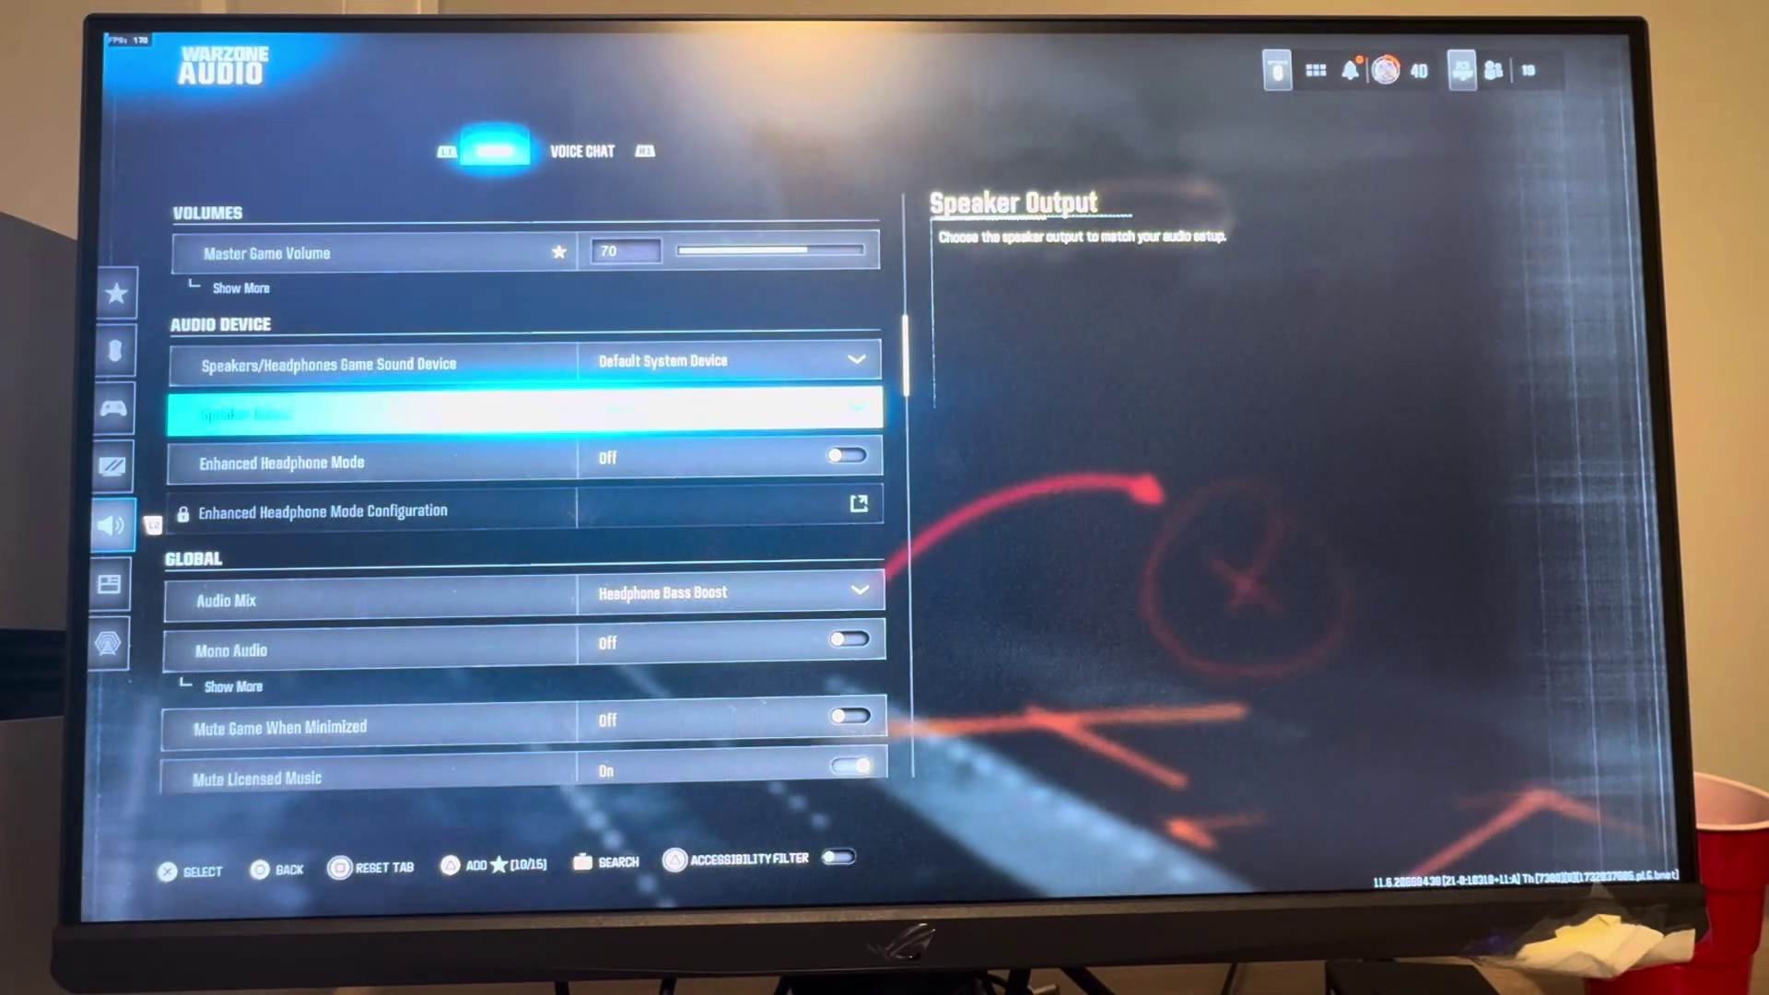